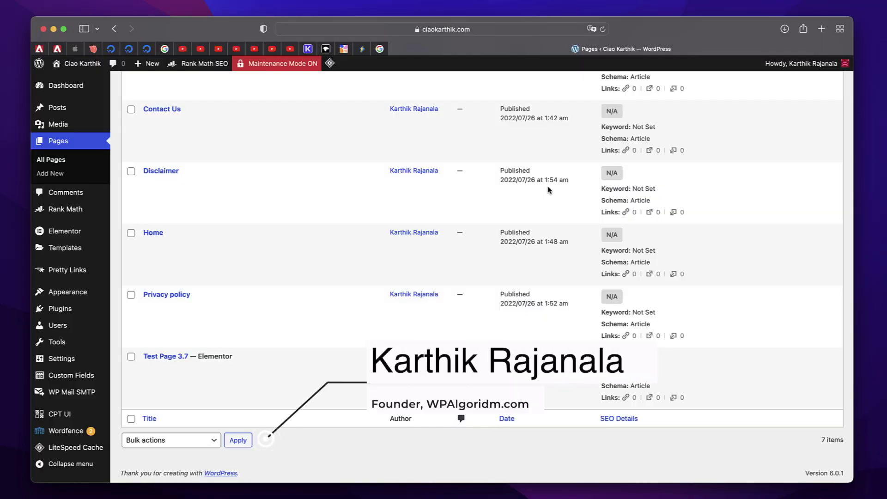
Scroll the WordPress Pages list to find Test Page 3.7.
scroll(549, 189, up, 5)
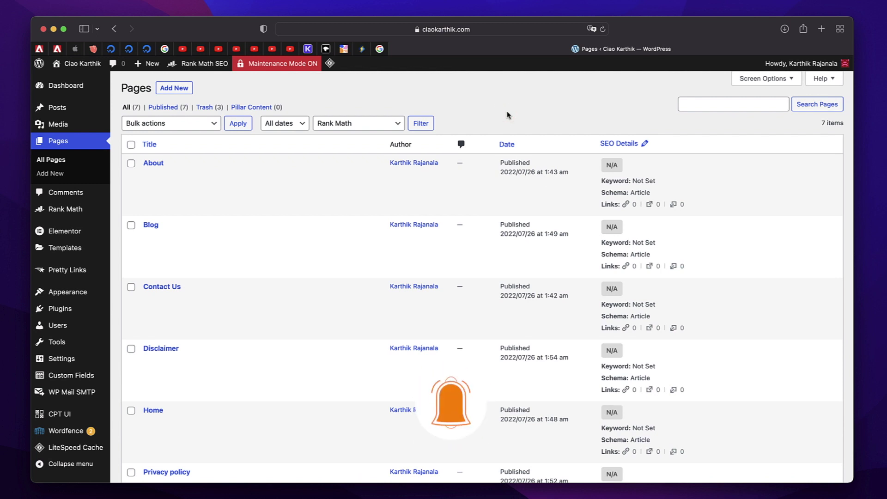
scroll(432, 217, down, 5)
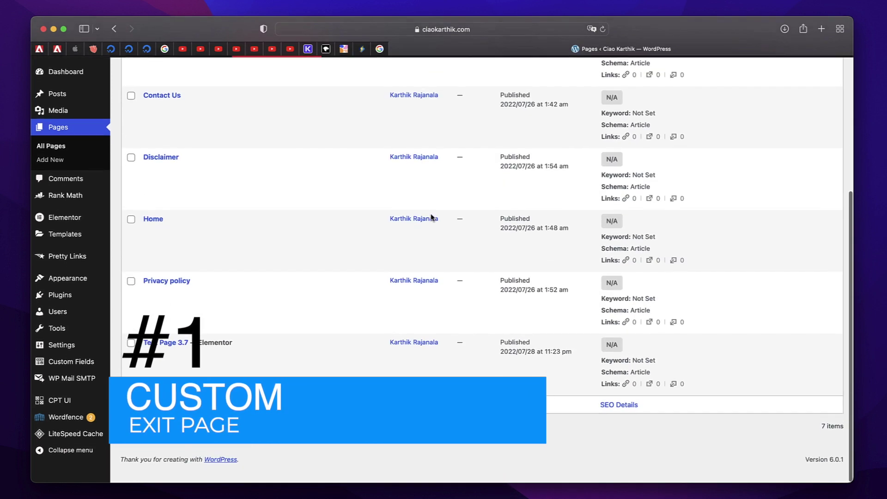
Open Test Page 3.7 in Elementor and set User Preferences 'Exit to' to This Post.
click(345, 368)
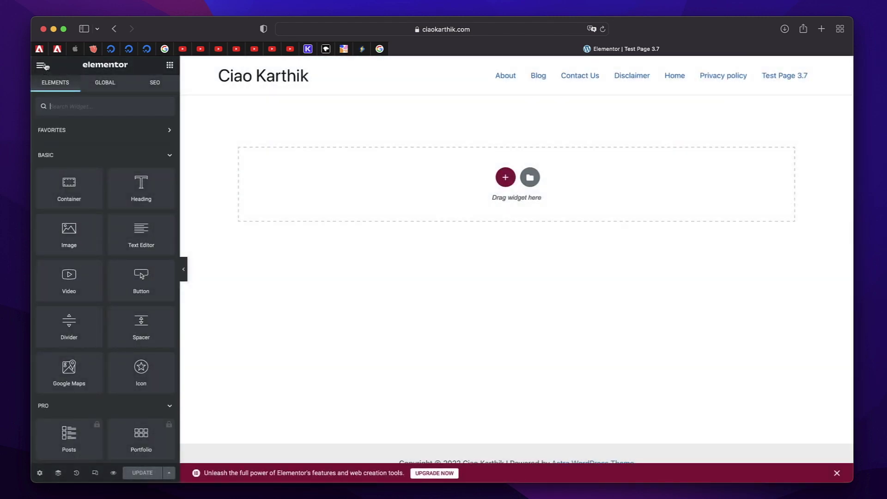
click(42, 66)
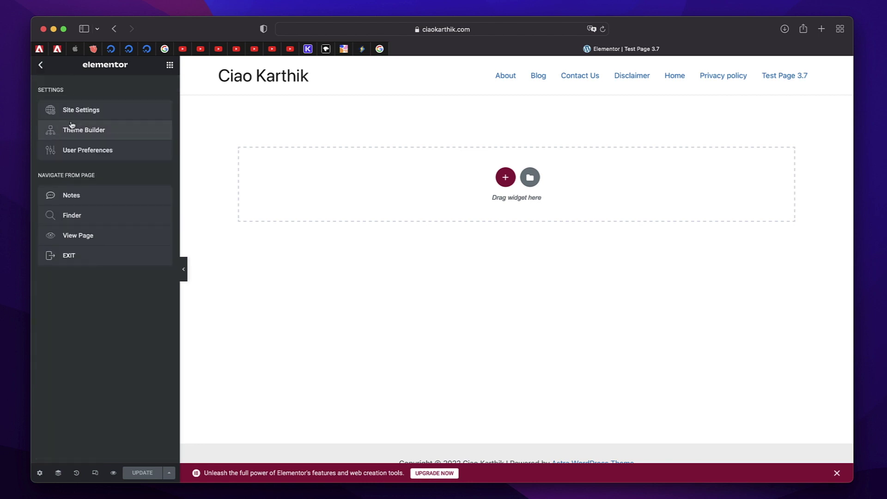
click(63, 153)
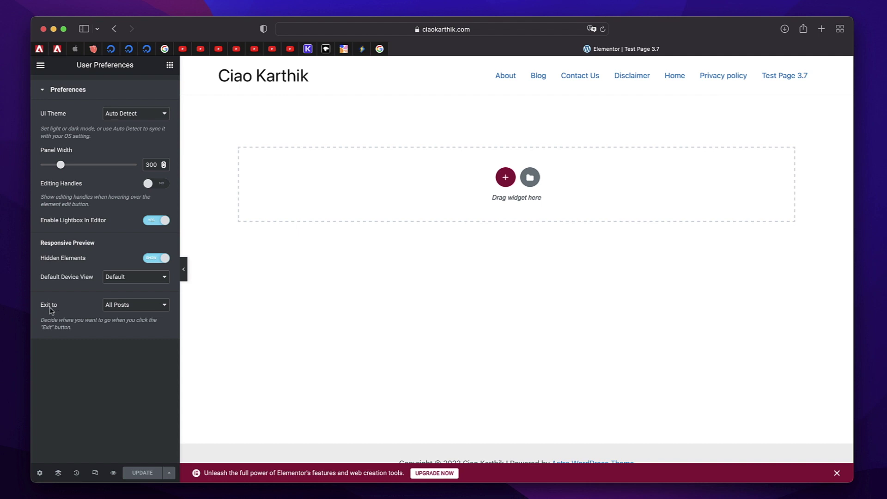
click(130, 308)
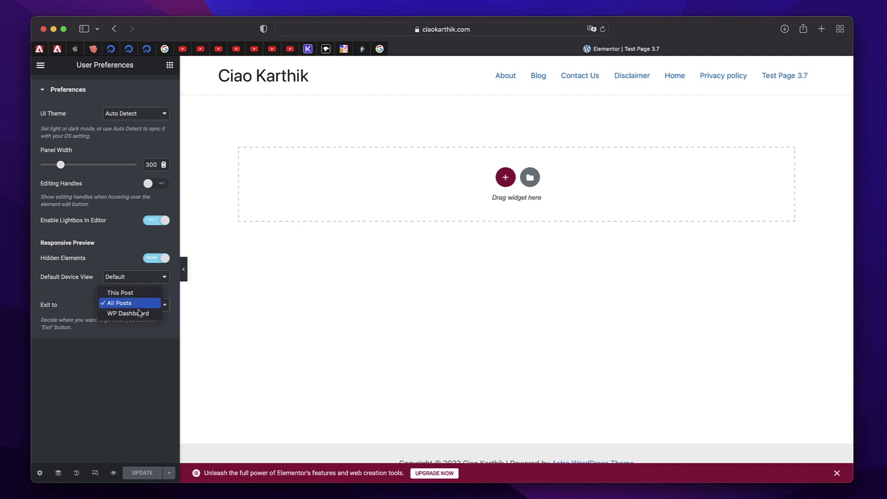
click(121, 294)
click(143, 473)
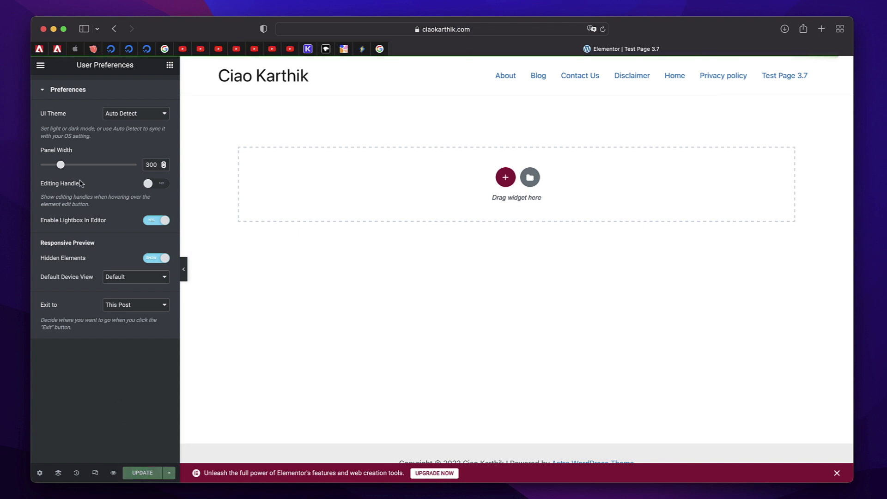
Exit the editor to test the This Post destination, then reopen the page in Elementor.
click(41, 65)
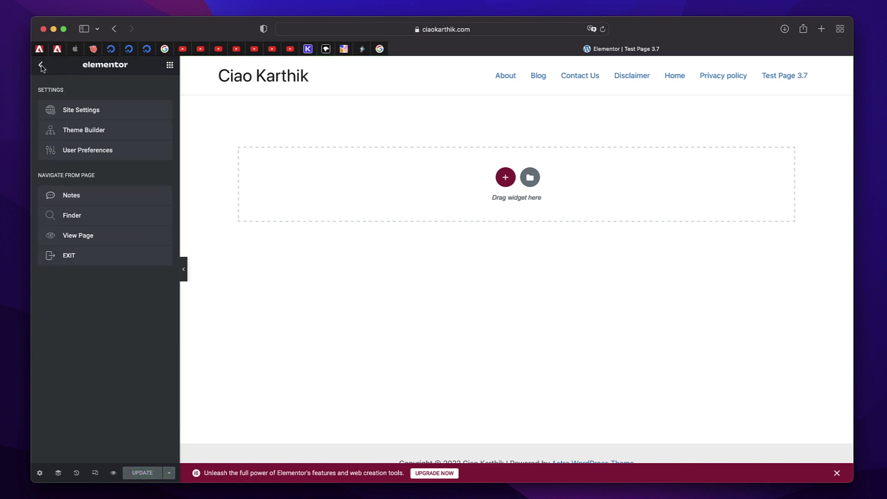
click(88, 261)
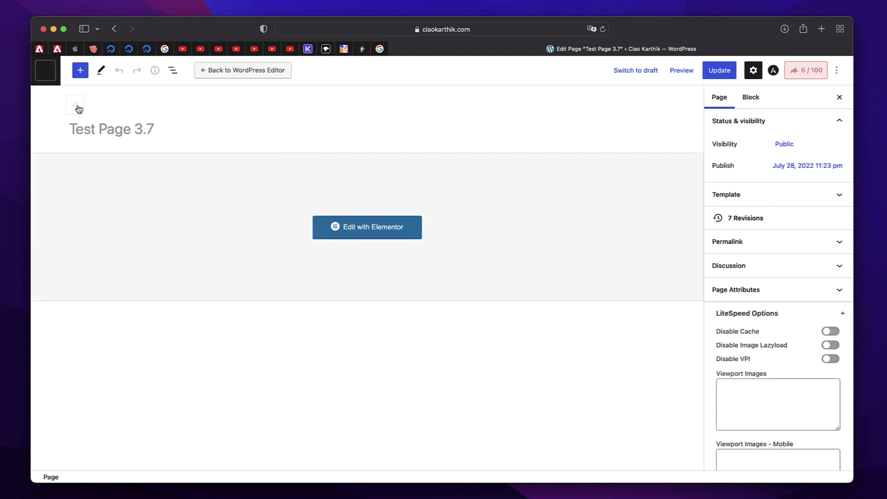
click(343, 227)
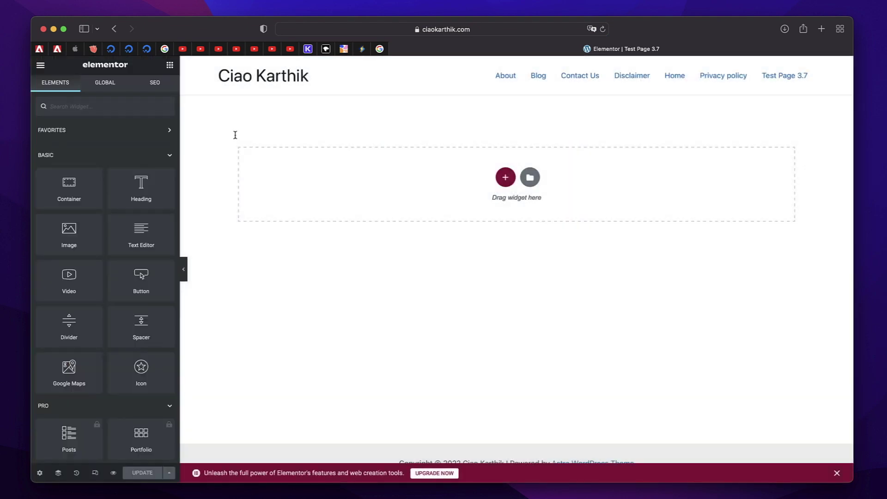
Change User Preferences 'Exit to' to All Posts and save with UPDATE.
click(41, 65)
click(86, 149)
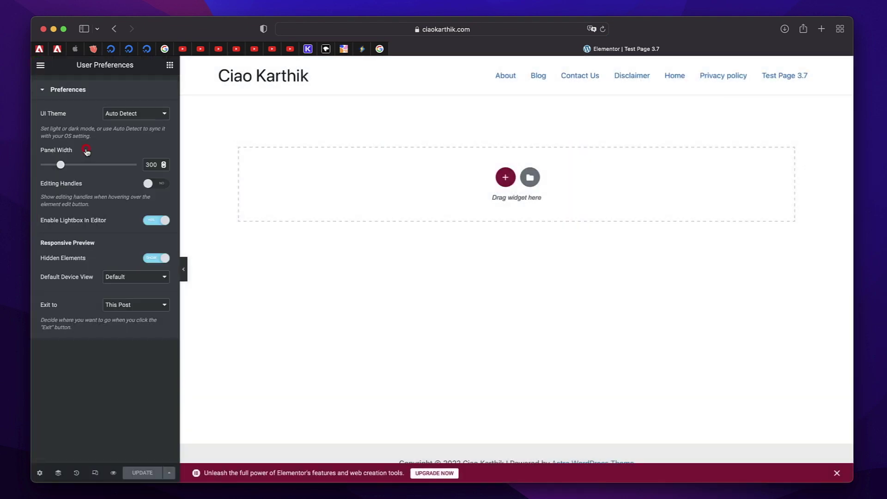
click(127, 308)
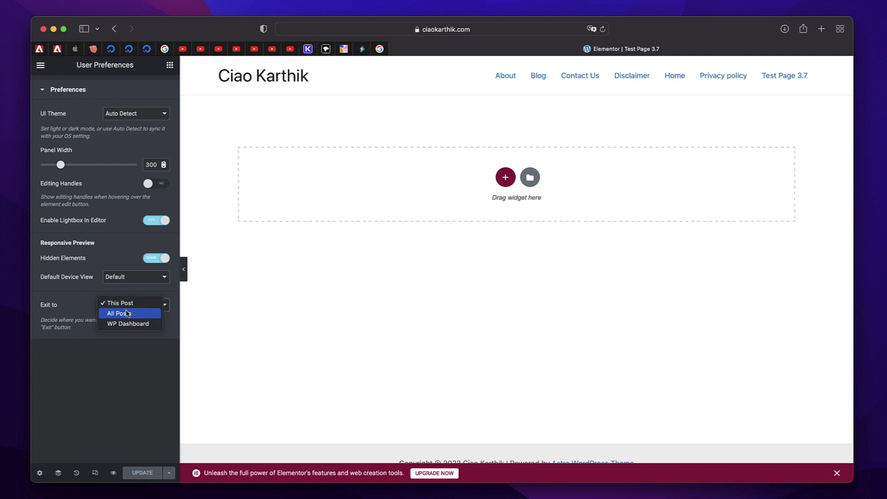
click(126, 313)
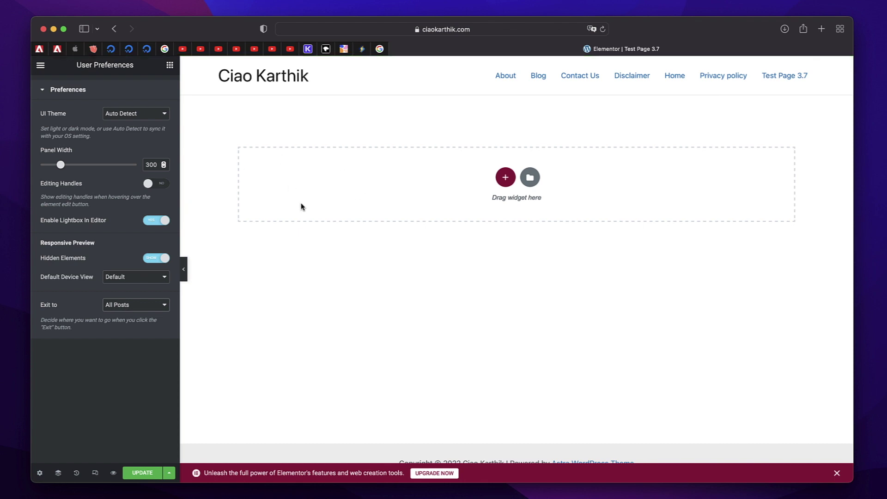
click(146, 471)
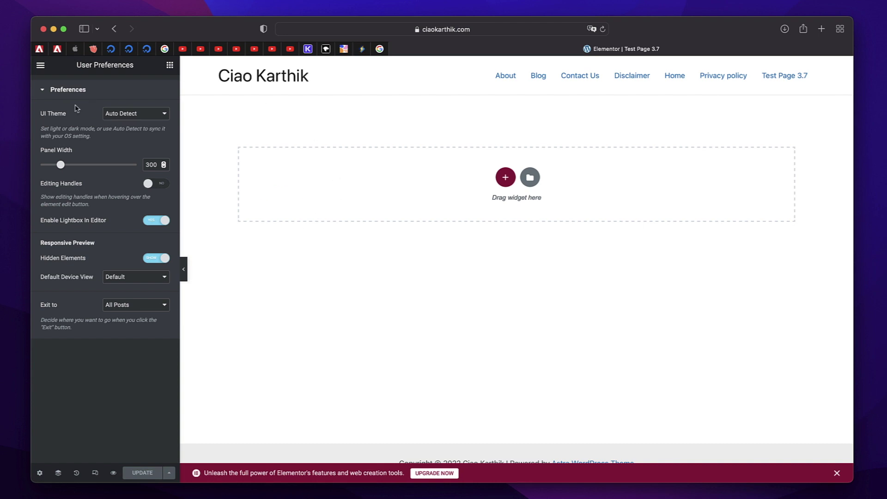
click(41, 66)
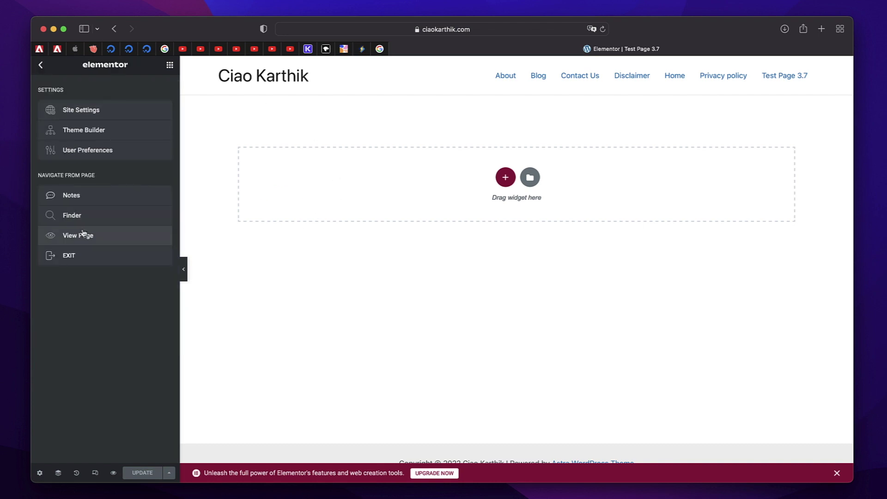
Exit to the Pages list and reopen Test Page 3.7 in Elementor.
click(80, 258)
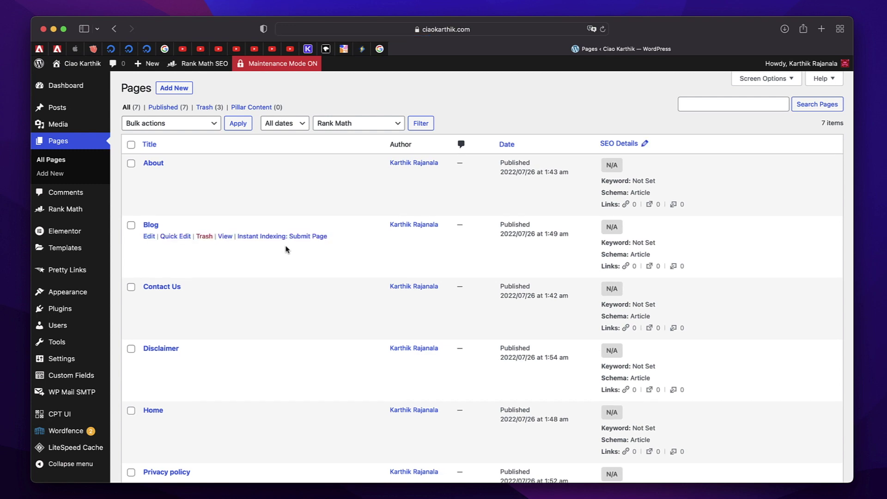
scroll(271, 361, down, 5)
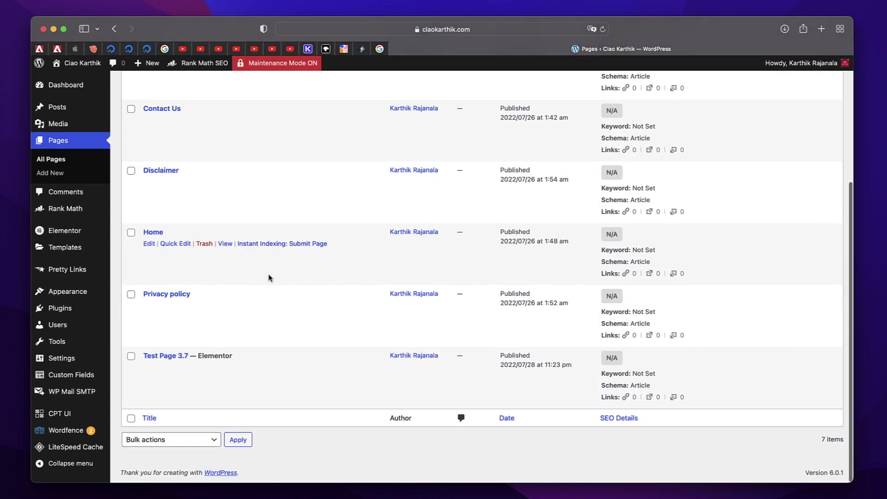
scroll(271, 277, up, 5)
scroll(270, 277, down, 5)
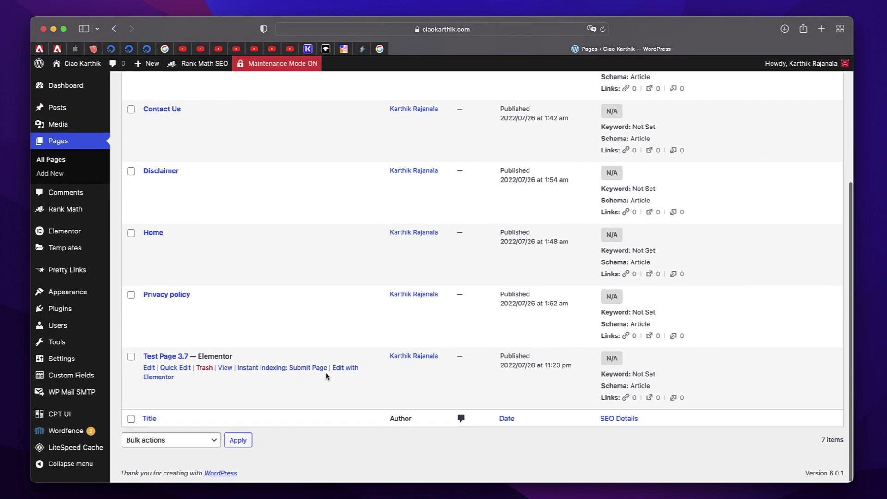
click(341, 369)
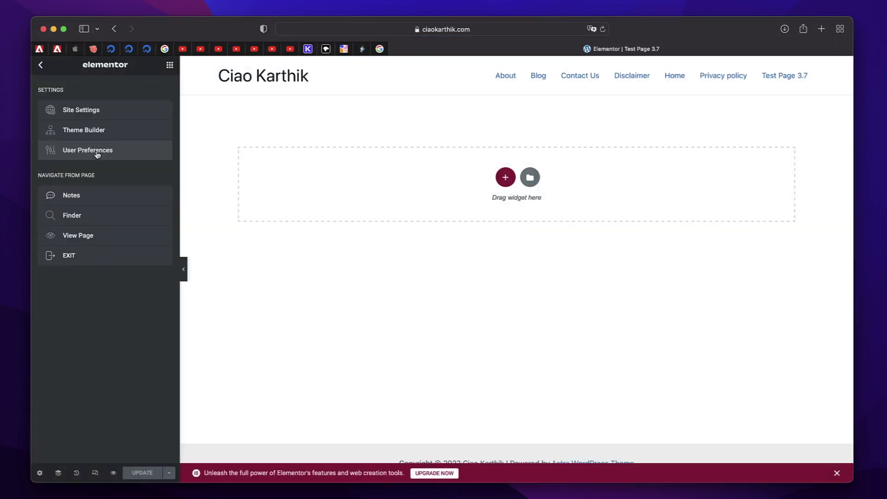
Set 'Exit to' to WP Dashboard, save it, and exit to the WordPress Dashboard.
click(96, 151)
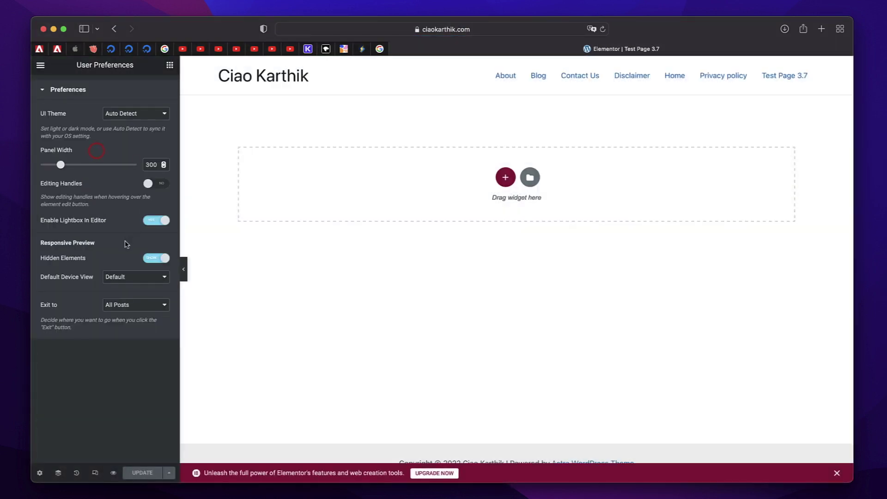
click(139, 305)
click(141, 314)
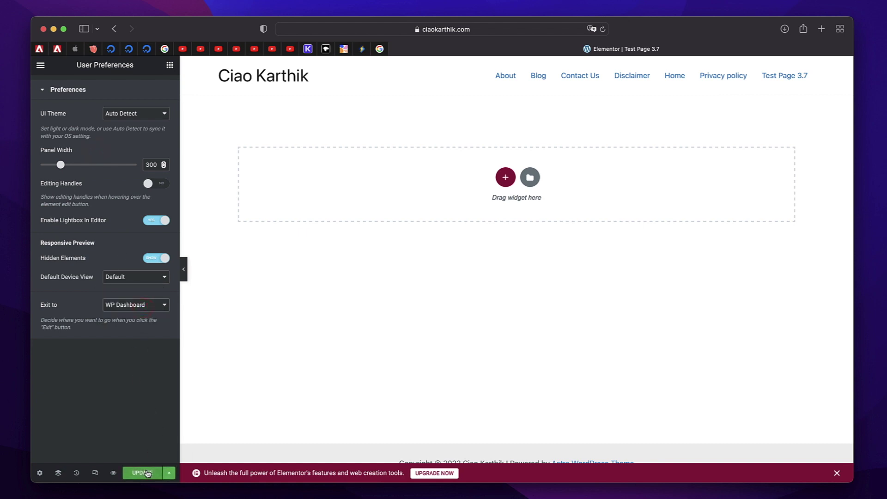
click(143, 473)
click(40, 68)
click(82, 258)
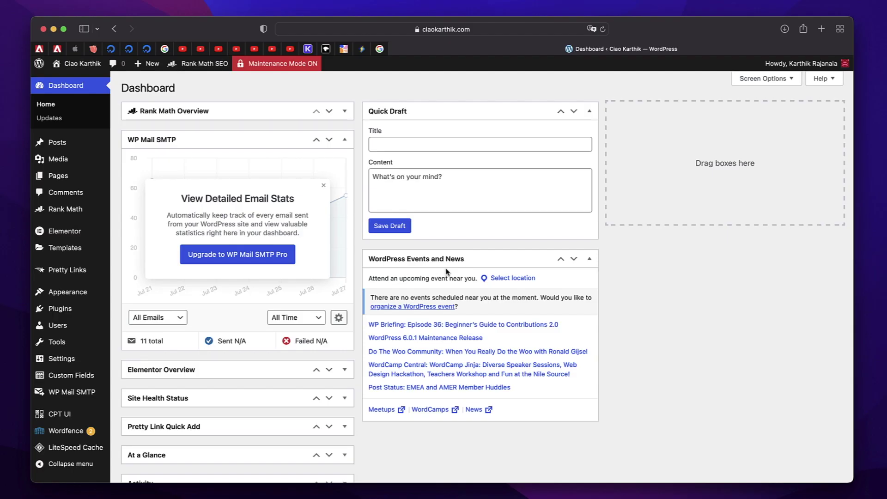
Open the 3.7 Test saved template and drag an Alert widget into its header.
click(87, 249)
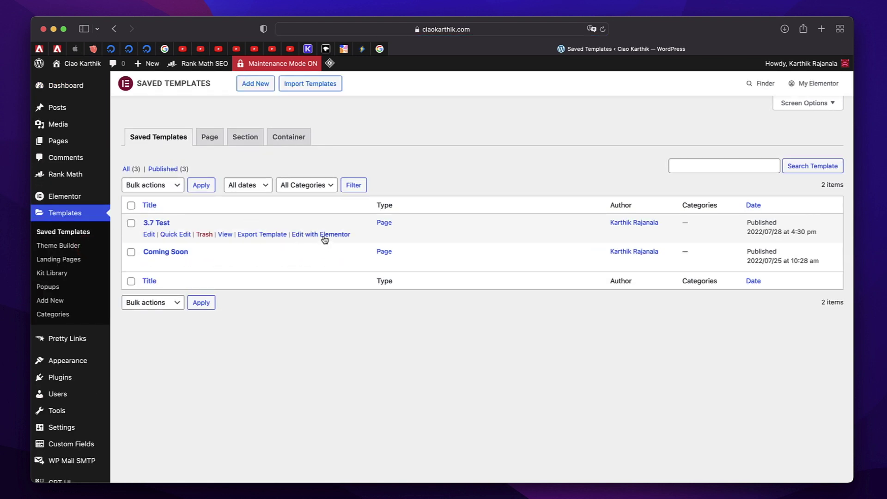
click(325, 235)
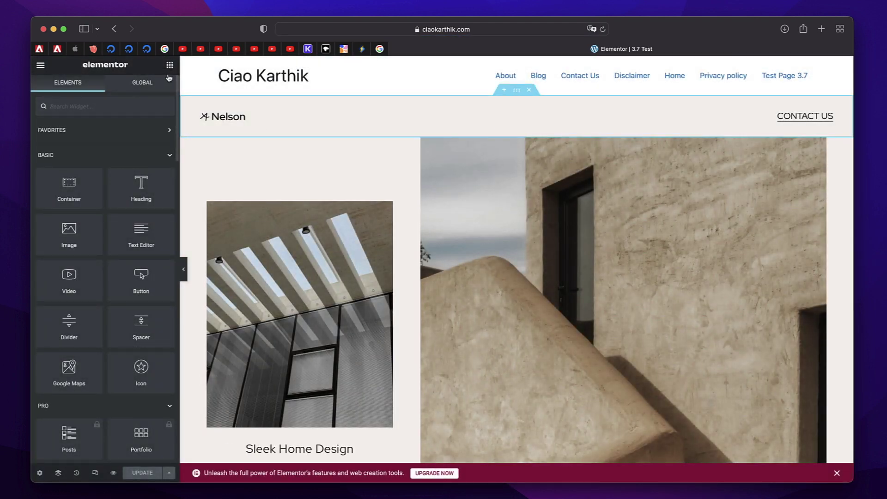
click(121, 101)
text(aler)
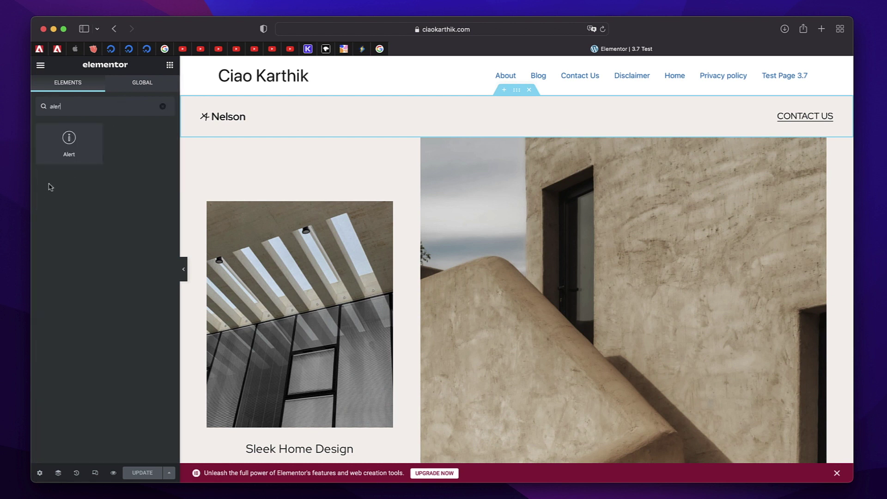
drag(69, 141, 248, 118)
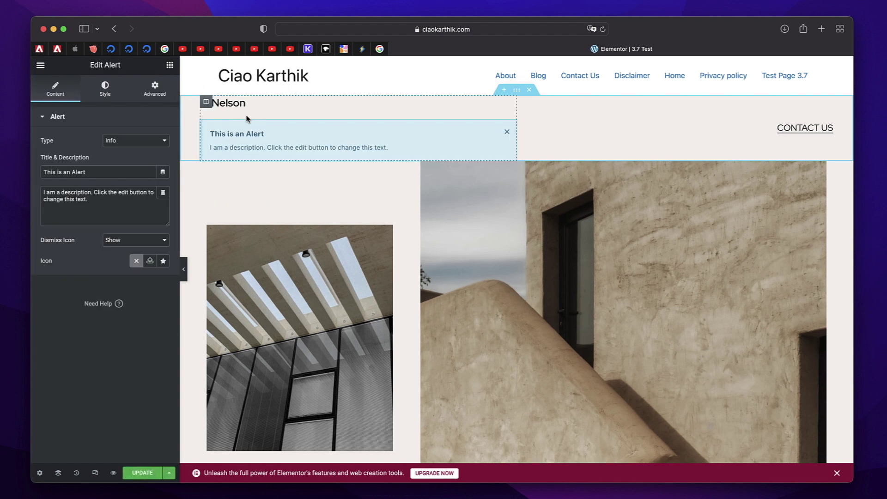
Replace the Alert's dismiss icon with the arrow-circle-down icon from All Icons.
click(511, 128)
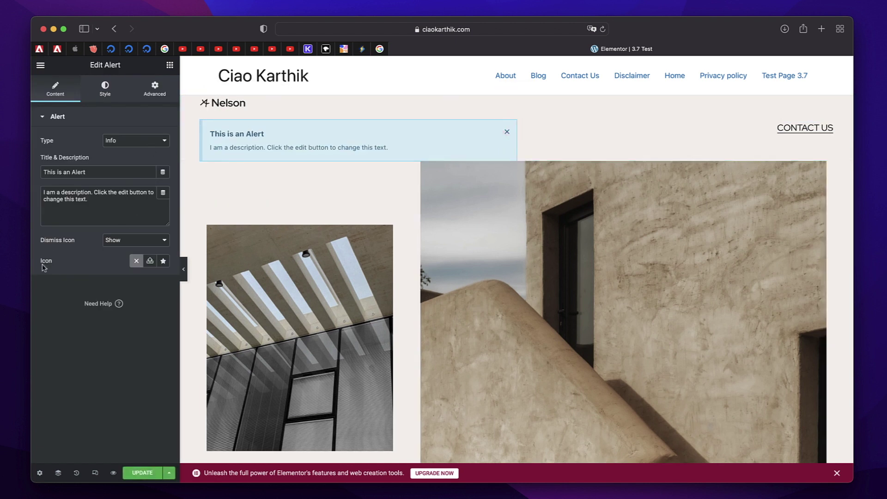
click(163, 261)
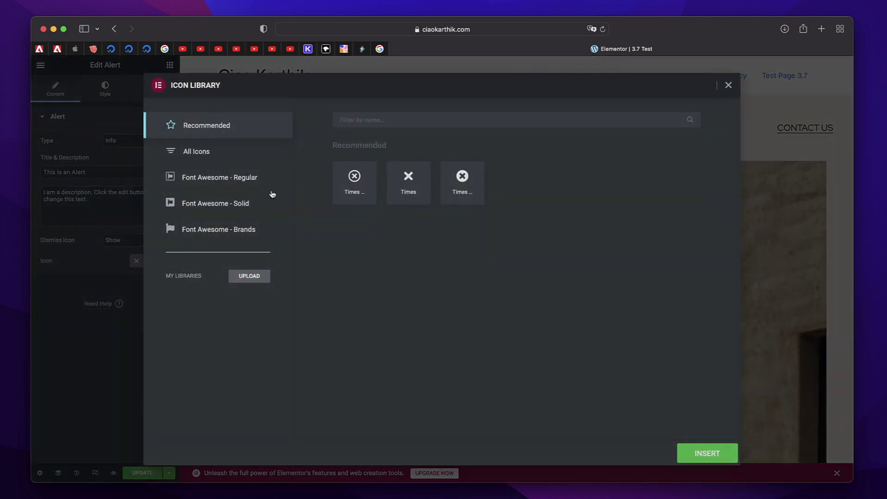
click(218, 159)
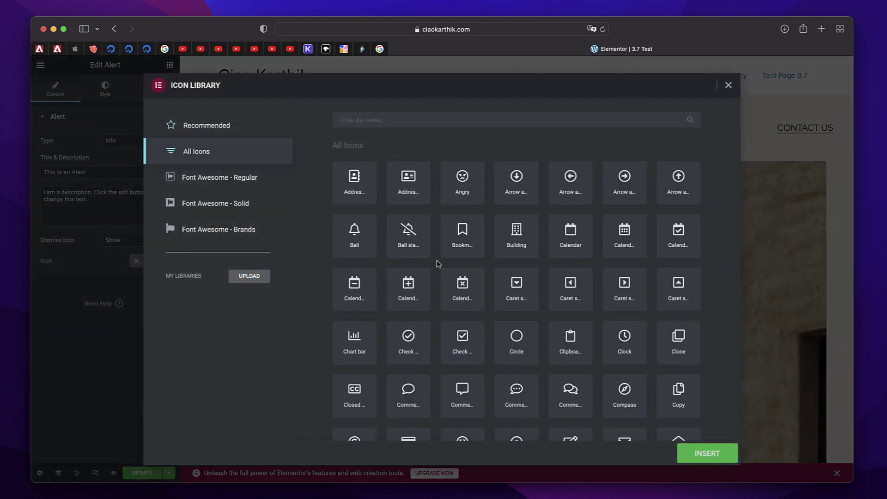
click(526, 183)
click(707, 454)
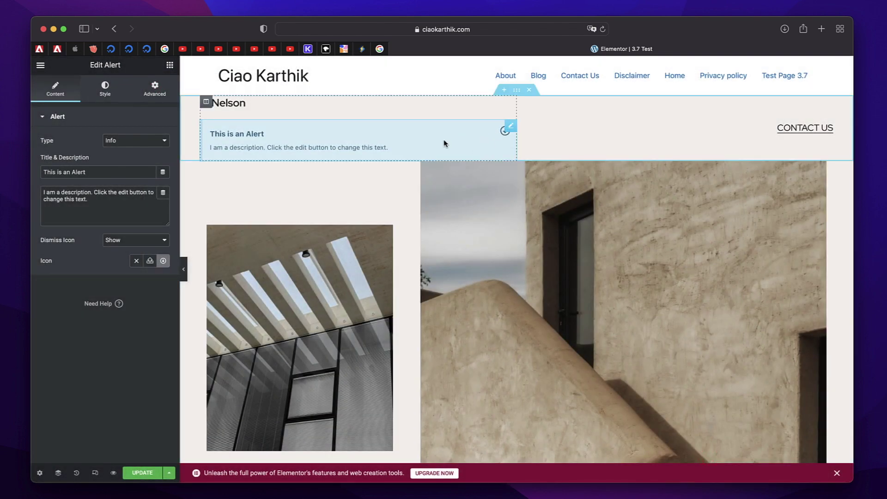
Add a Video widget below the alert and turn on its Image Overlay.
click(169, 65)
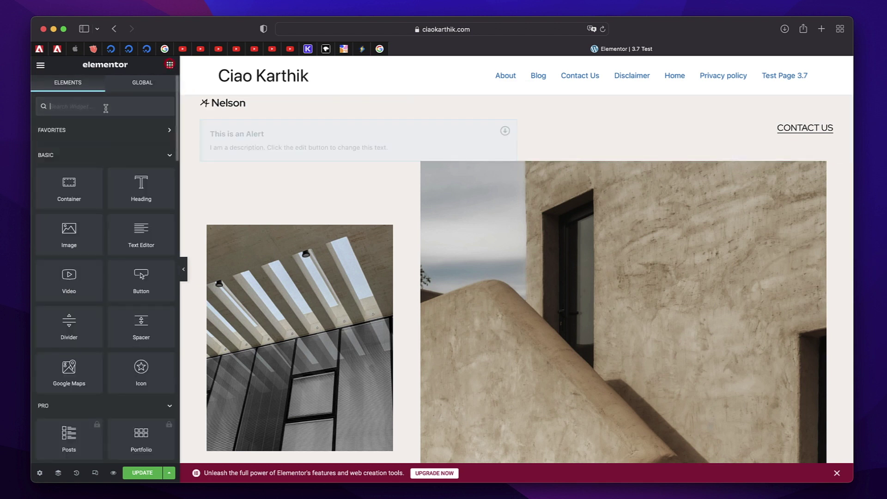
drag(69, 284, 245, 145)
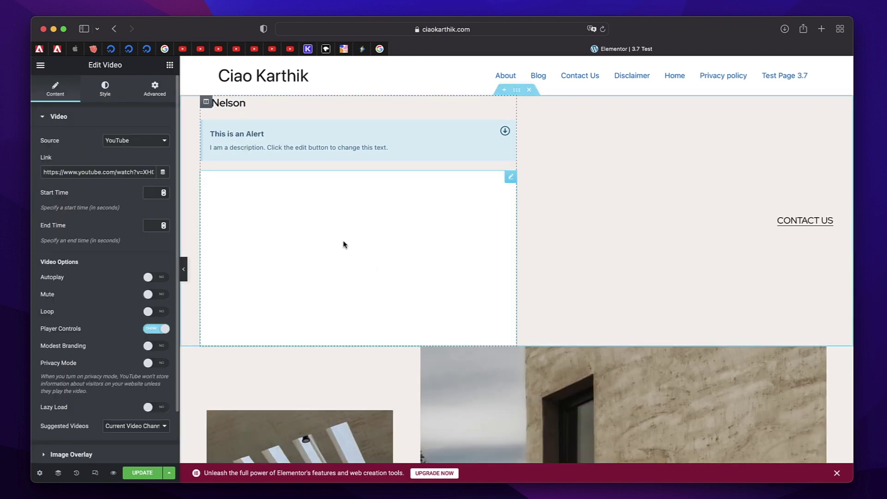
scroll(133, 327, down, 3)
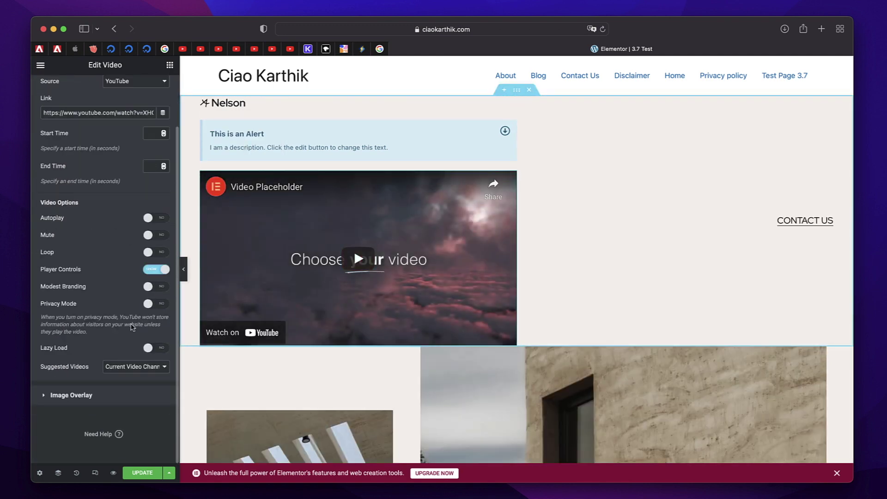
click(79, 396)
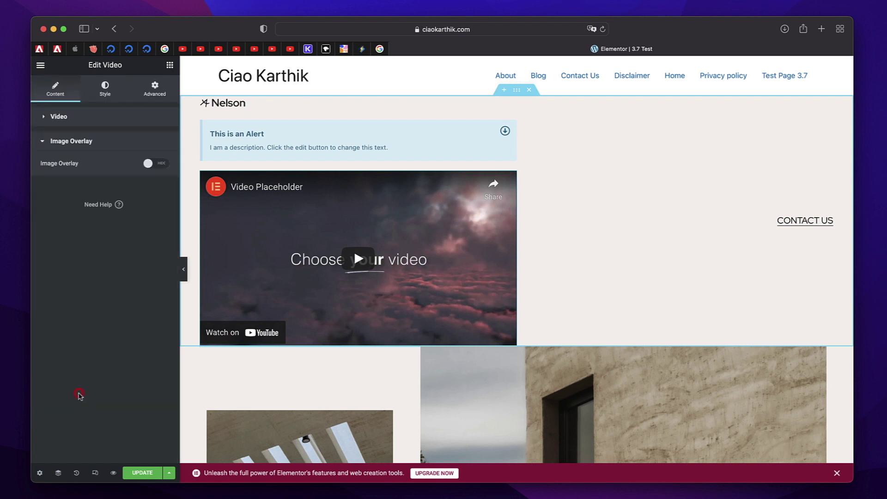
click(162, 164)
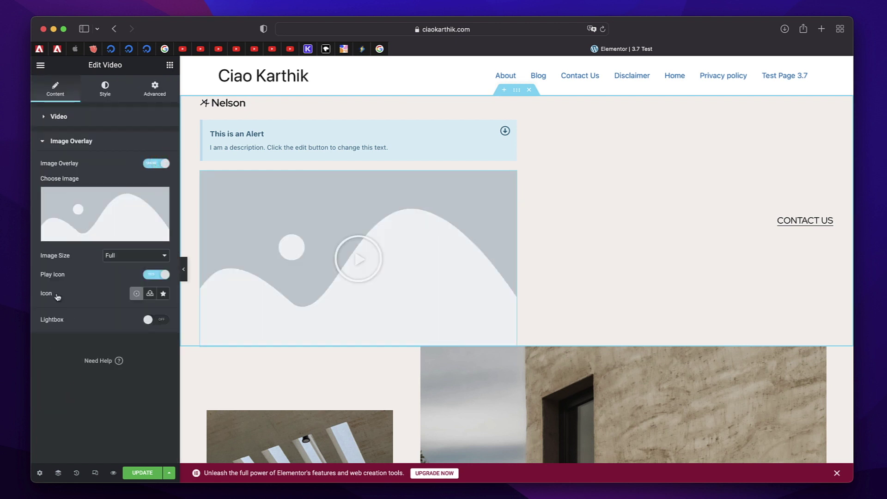
Set the video's play icon to Poll h from the Icon Library, replacing a circled play icon.
click(164, 293)
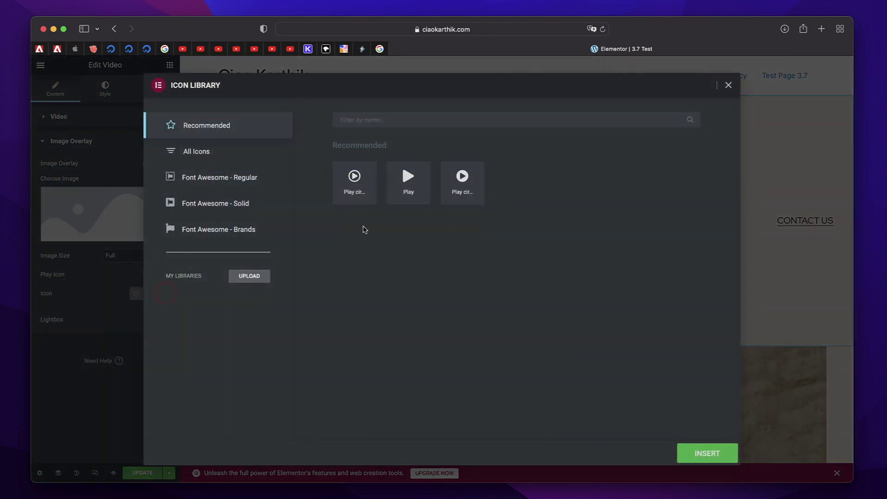
click(455, 179)
click(694, 450)
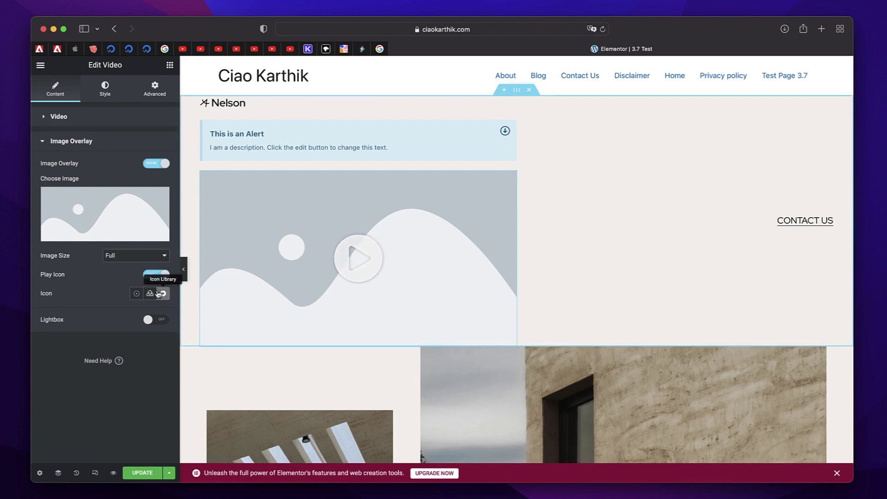
click(163, 295)
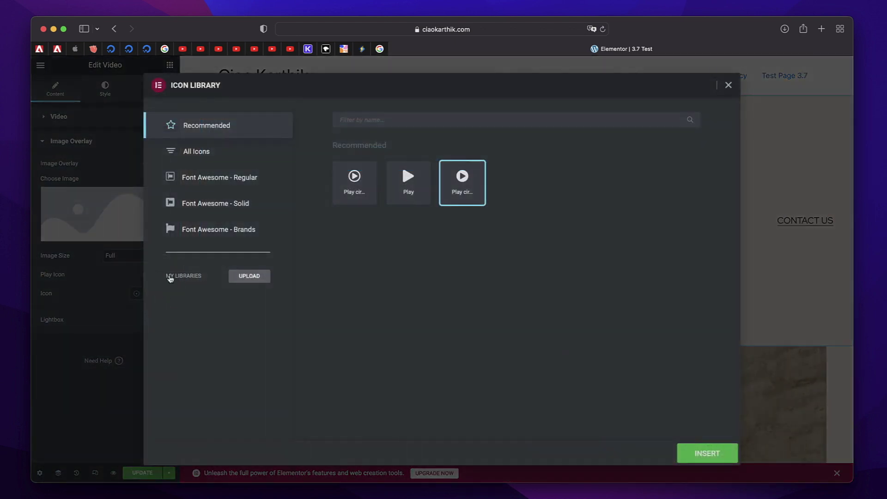
click(216, 155)
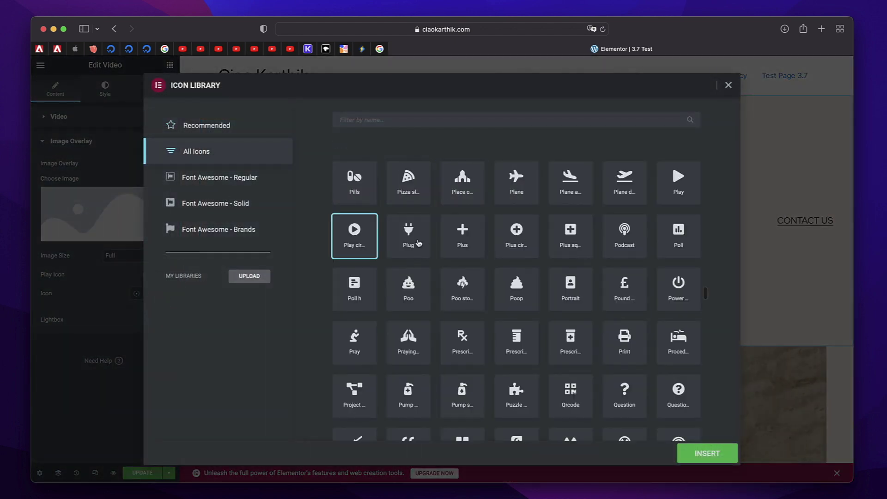
click(419, 243)
click(349, 301)
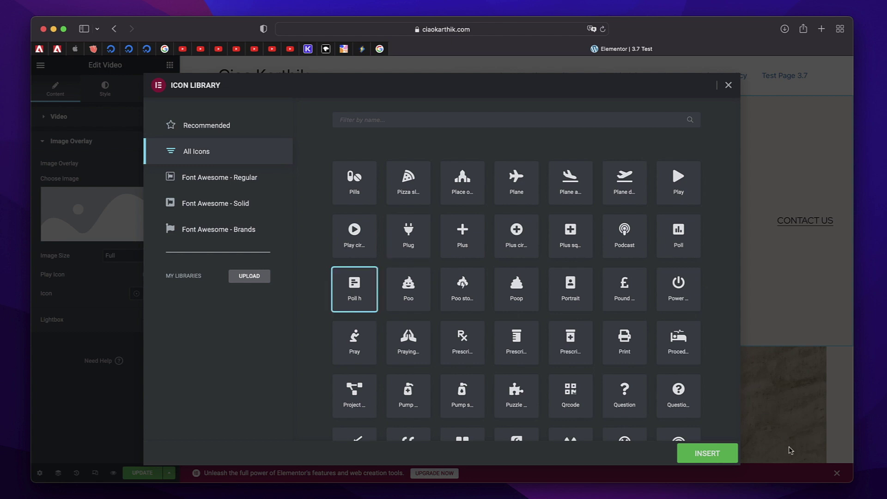
click(724, 453)
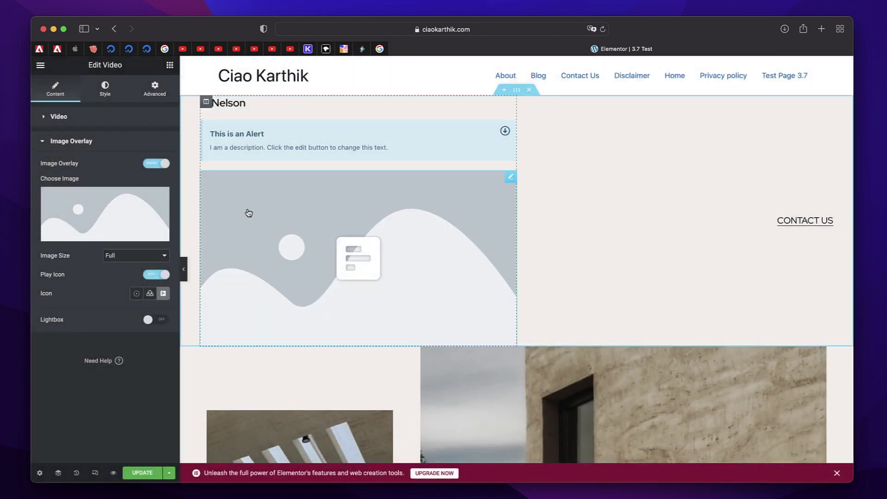
Delete the demo alert and video widgets, then open WordPress General Settings.
key(Delete)
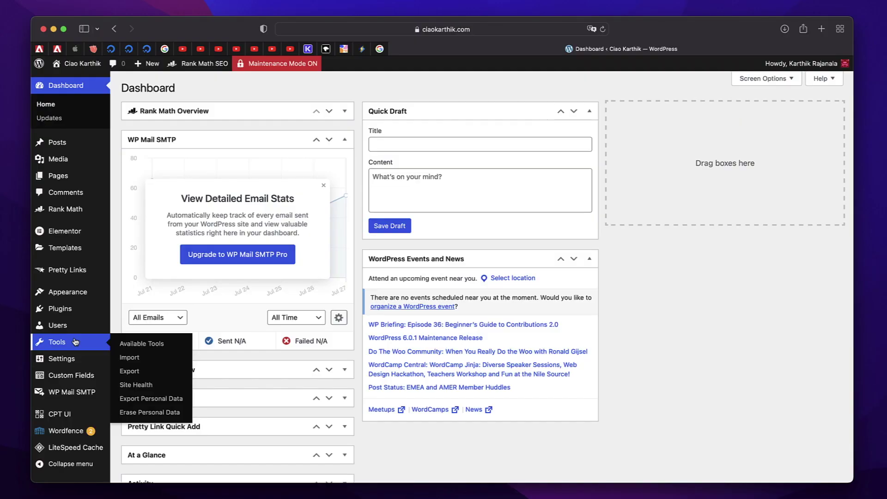
mouse_move(70, 359)
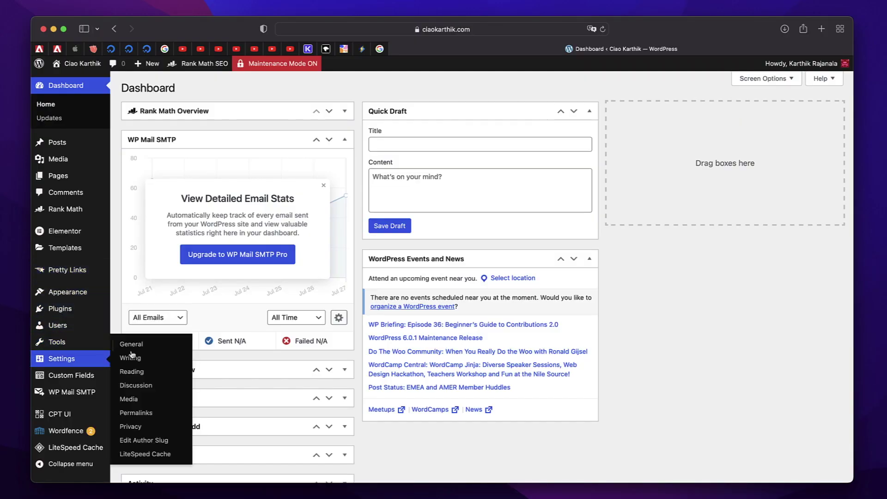
click(151, 346)
scroll(363, 346, down, 3)
scroll(363, 345, down, 5)
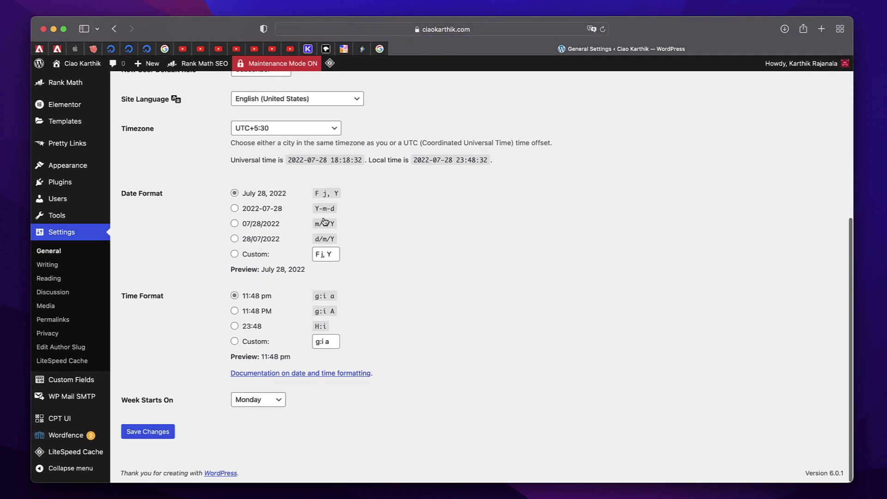
mouse_move(81, 201)
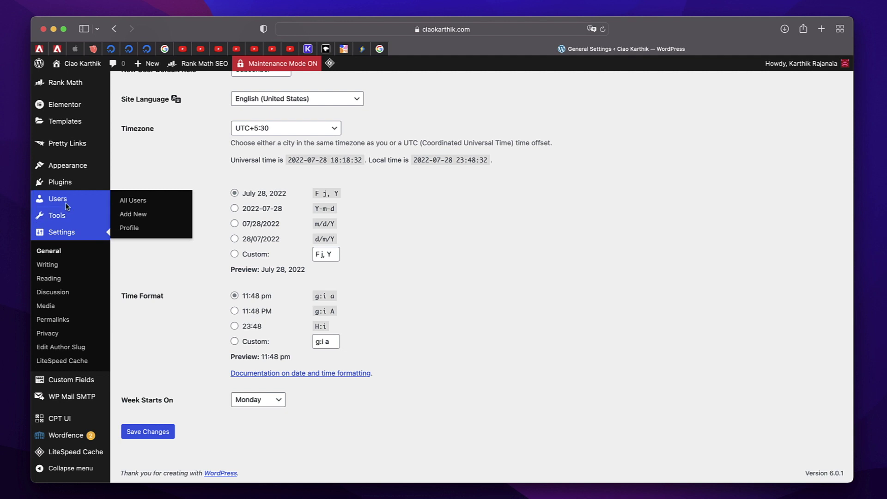
scroll(79, 185, up, 5)
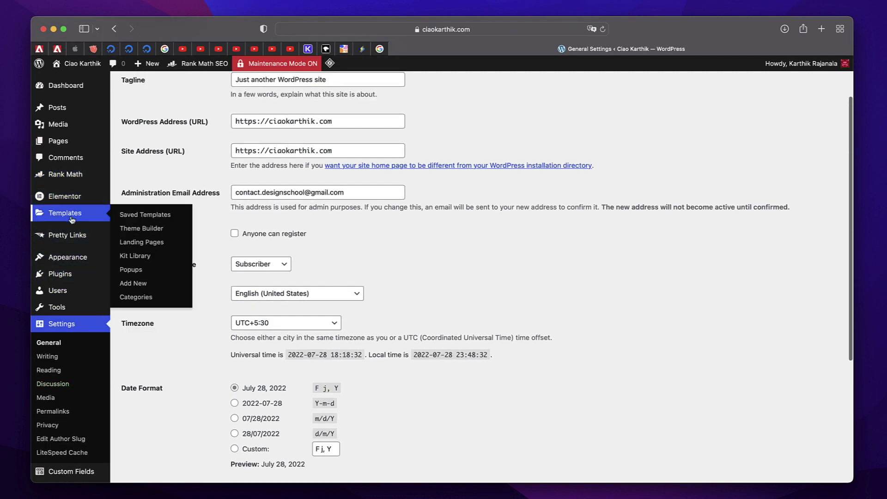
Open Saved Templates and bring up the 3.7 Test row's Edit with Elementor option.
click(151, 216)
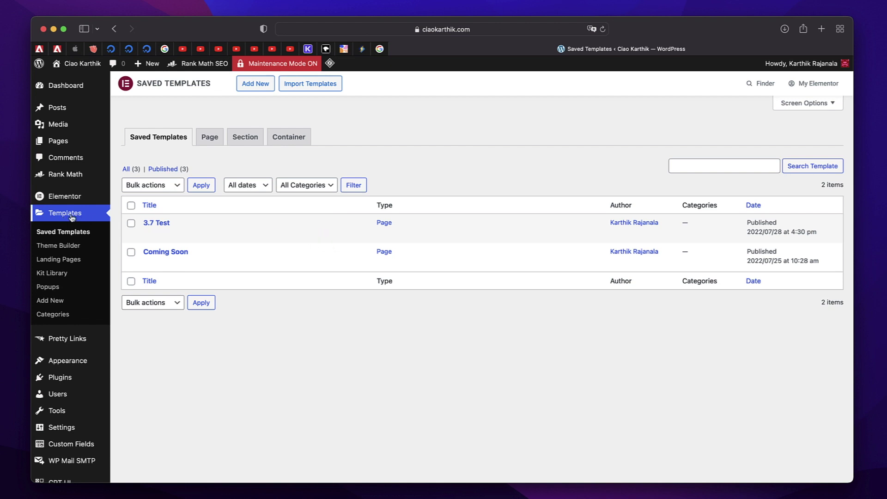
mouse_move(307, 234)
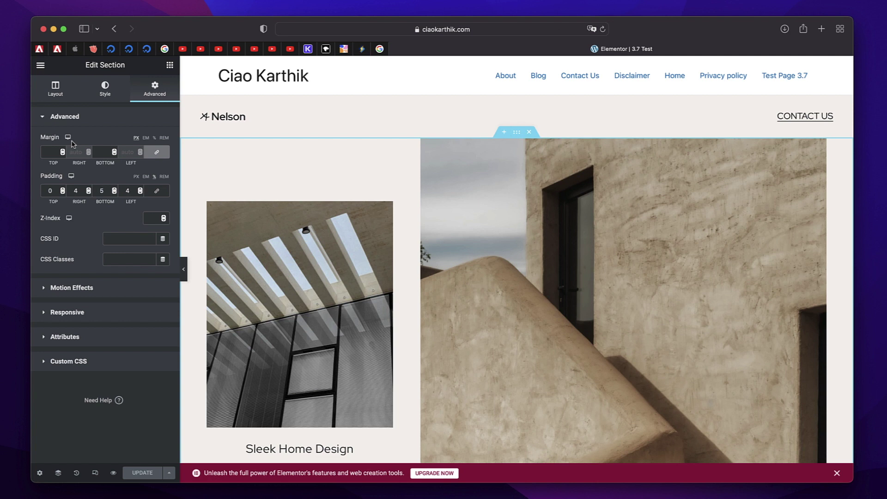
Drag-scrub the top section's bottom padding to a lower value.
click(107, 202)
drag(106, 203, 105, 172)
scroll(528, 200, down, 5)
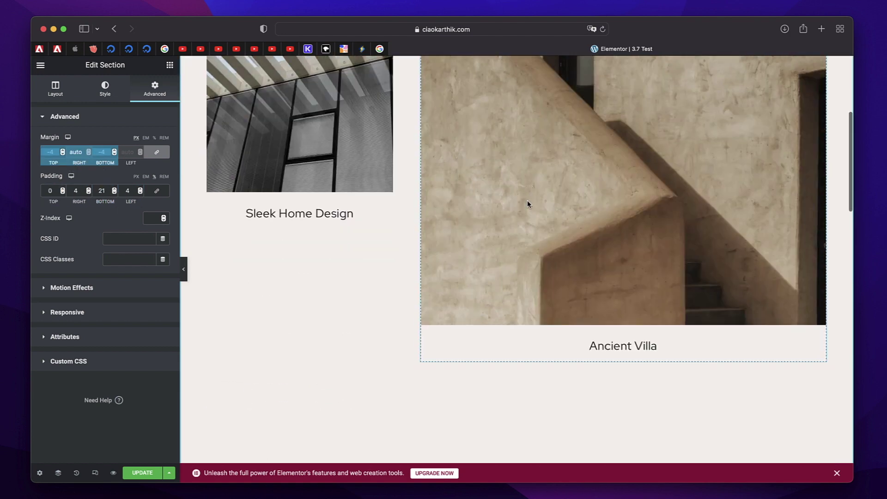
scroll(491, 354, down, 5)
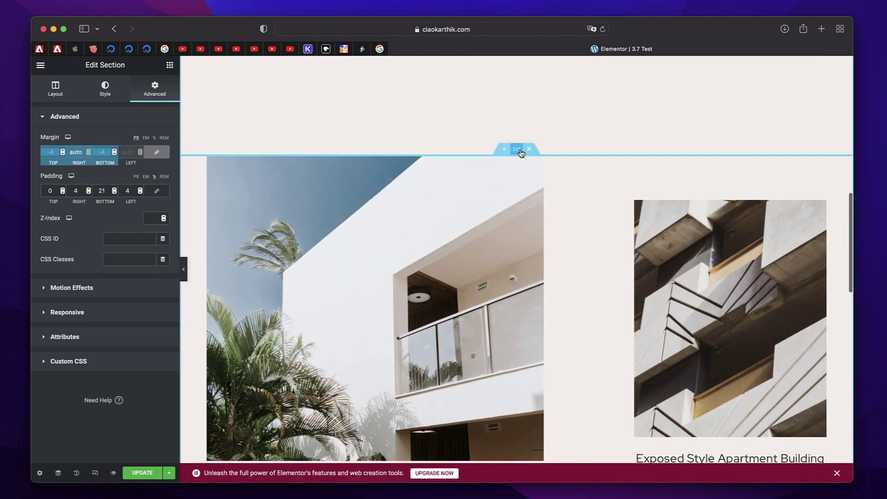
Select the Exposed Style Apartment Building section and link its padding to -11 on all sides.
click(519, 151)
click(155, 89)
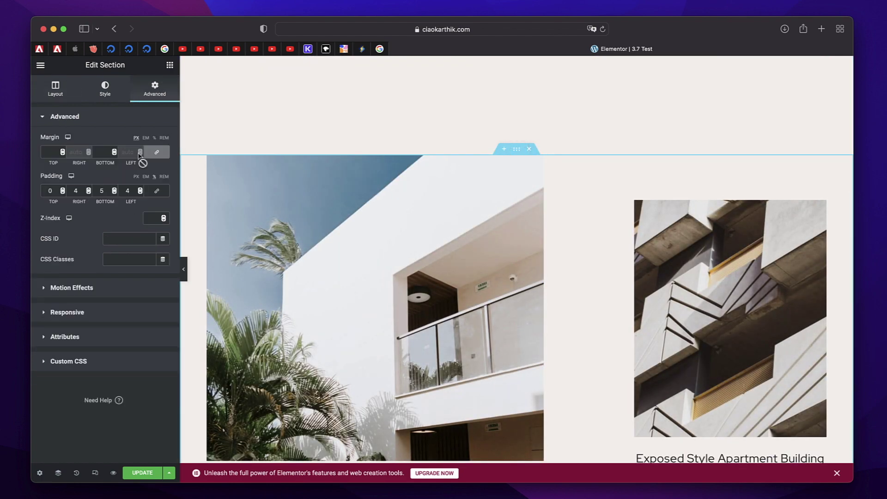
click(157, 190)
Drag-scrub the linked padding labels until all four sides read -10 px, up from -11.
click(109, 201)
mouse_move(108, 204)
mouse_down()
mouse_move(93, 204)
mouse_move(138, 203)
mouse_move(104, 204)
mouse_up()
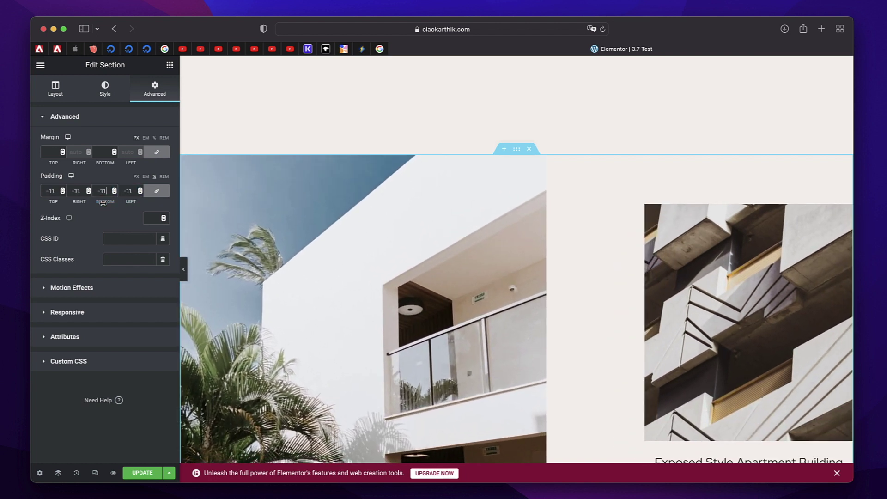
click(77, 203)
mouse_move(76, 203)
mouse_down()
mouse_move(84, 203)
mouse_move(75, 204)
mouse_up()
drag(54, 202, 54, 202)
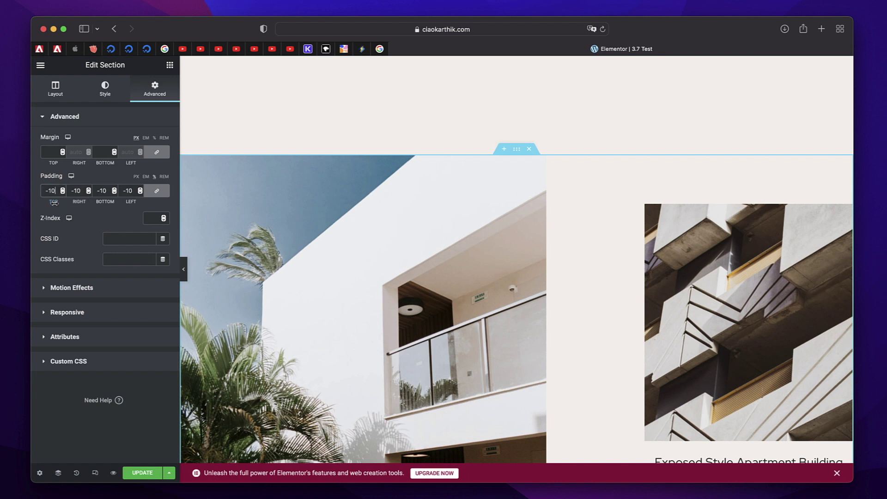